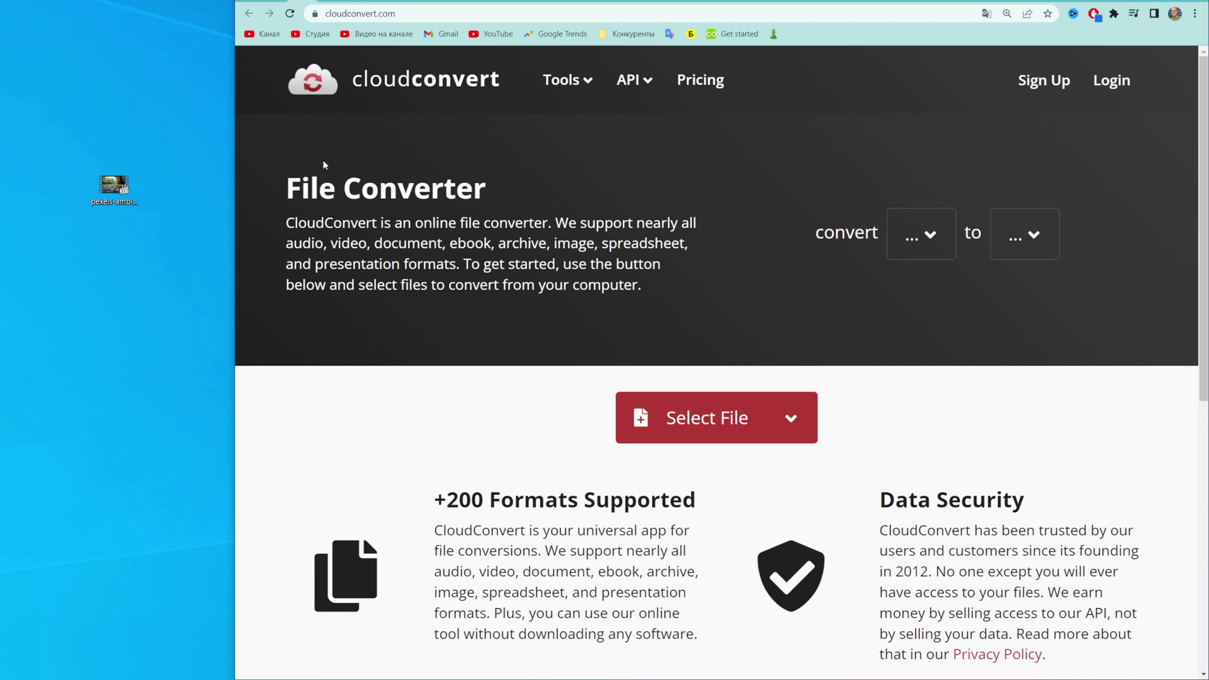
Check the desktop video's Properties to confirm it is a MOV file
right_click(112, 189)
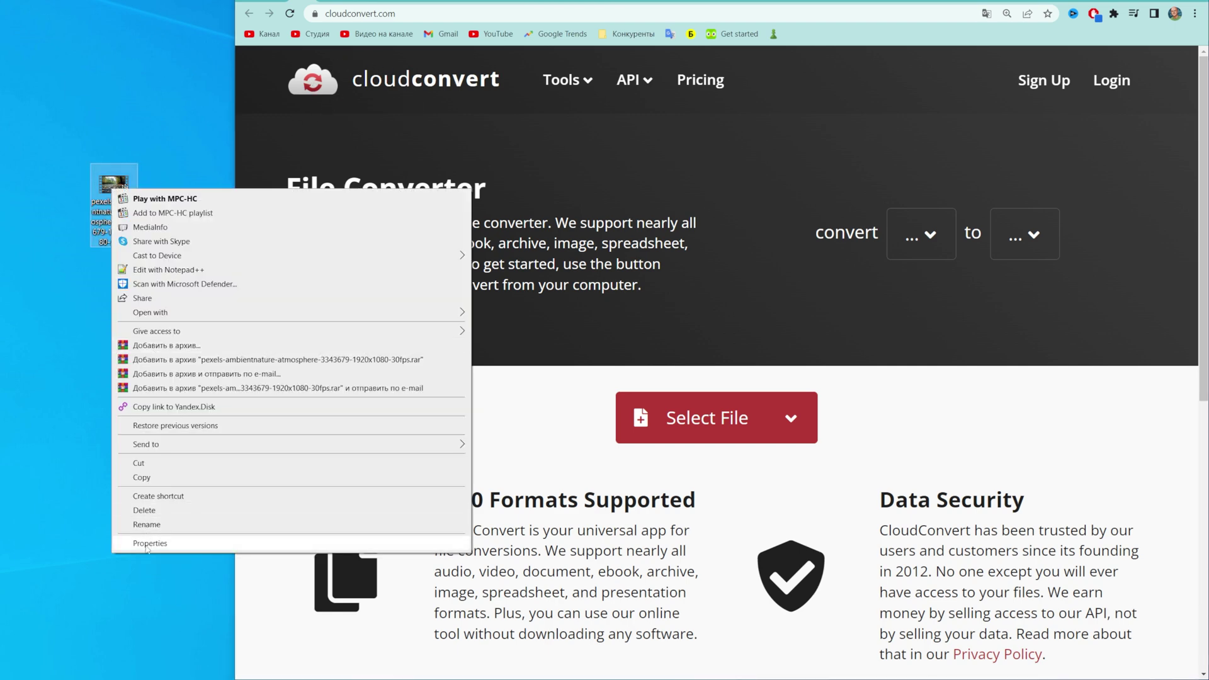
left_click(149, 543)
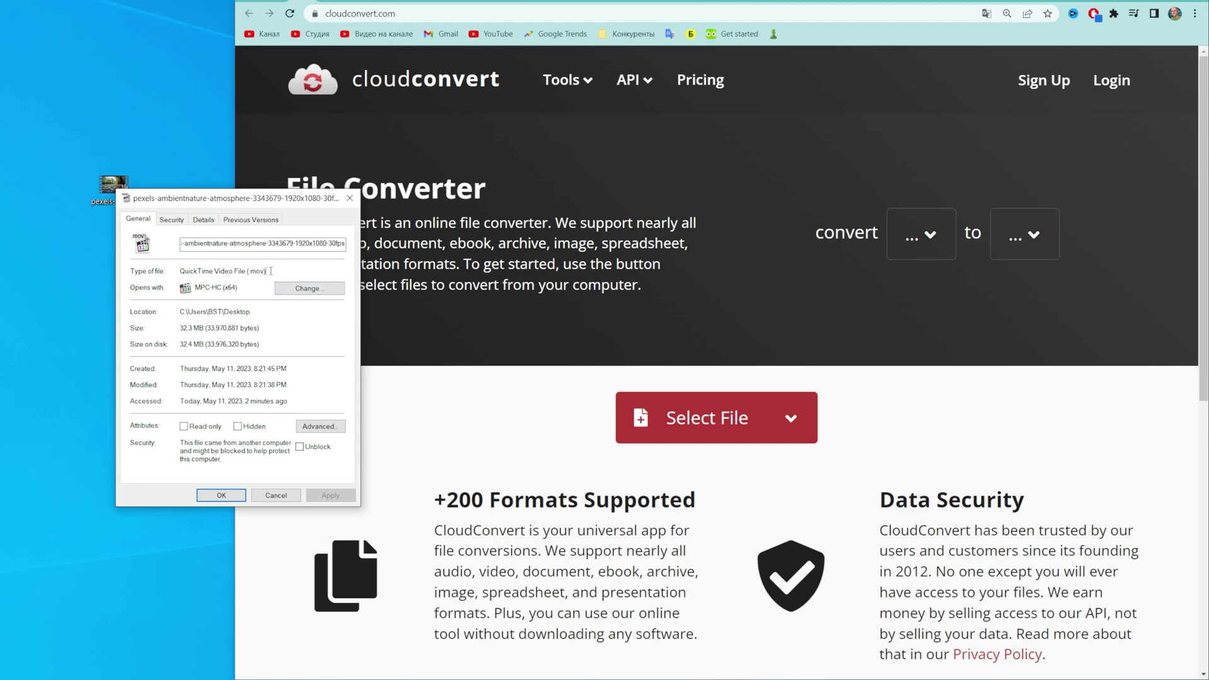
left_click(349, 199)
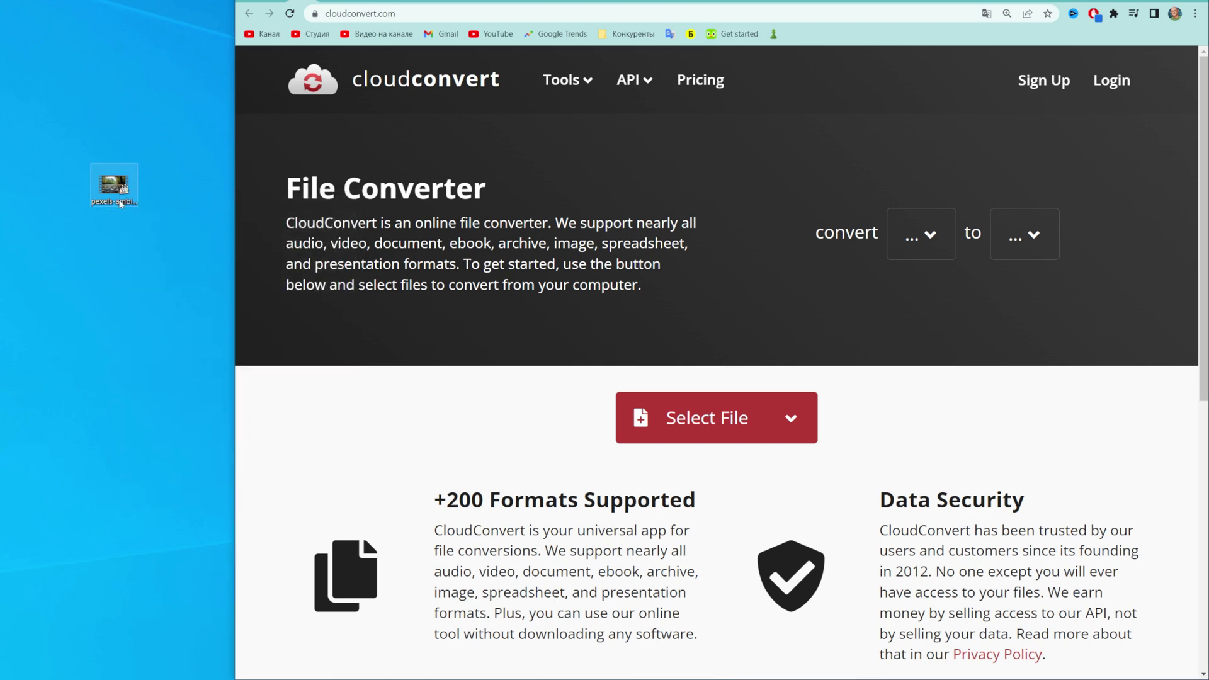
Add the desktop MOV video to CloudConvert and choose MP4 as the output format
mouse_move(120, 202)
left_mouse_down()
mouse_move(410, 377)
mouse_move(717, 416)
mouse_move(707, 419)
left_mouse_up()
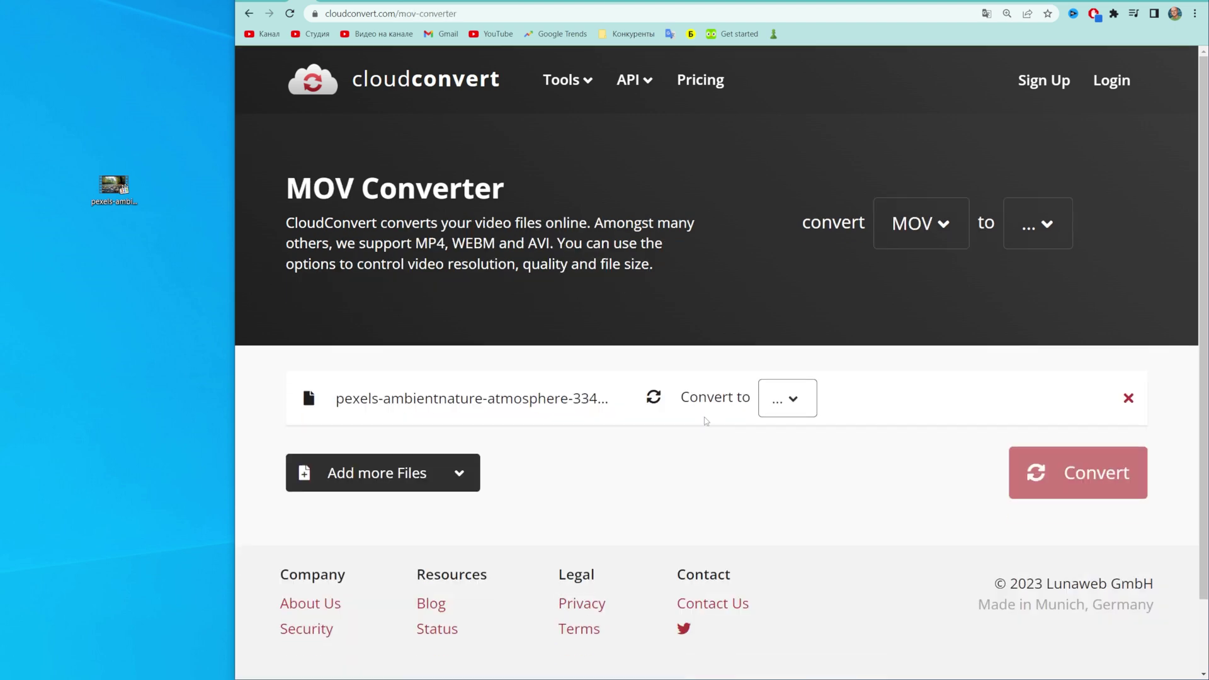
left_click(792, 401)
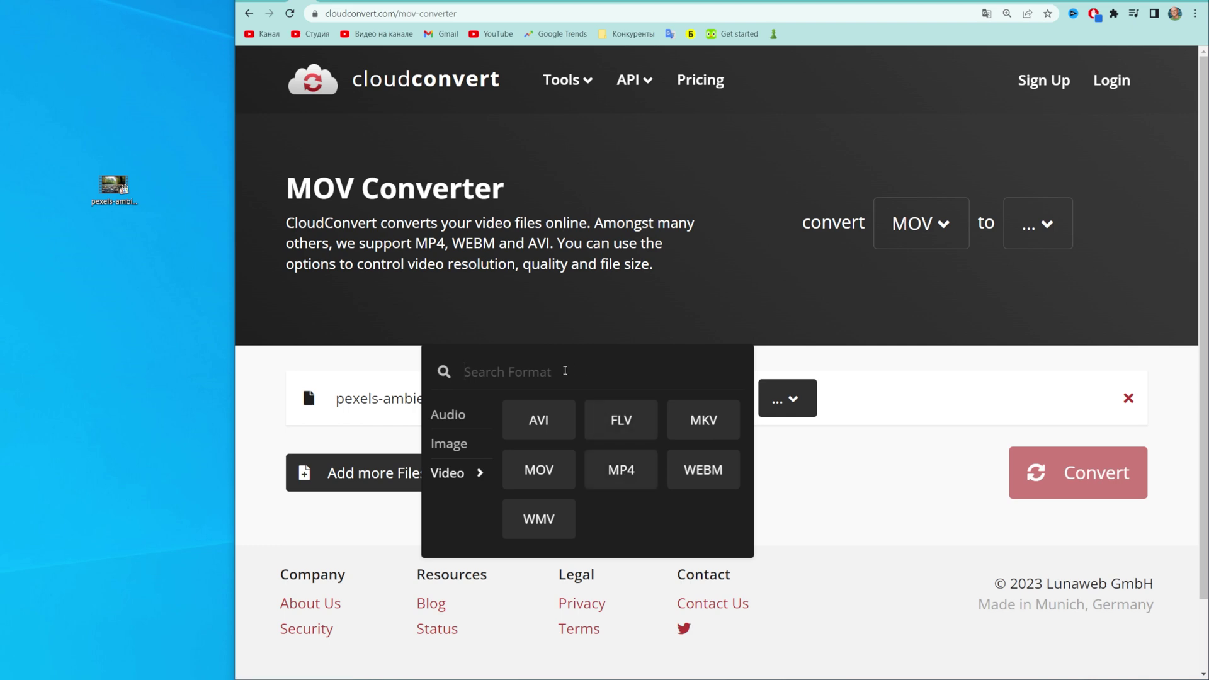
type("mp4")
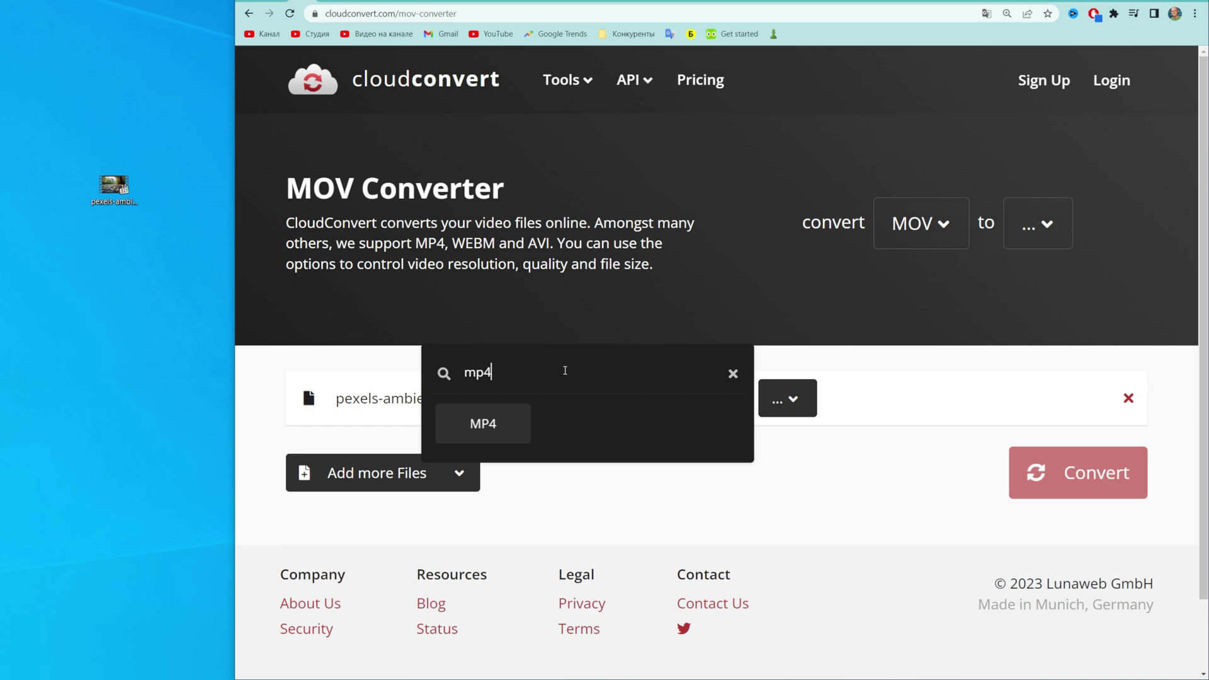
left_click(480, 423)
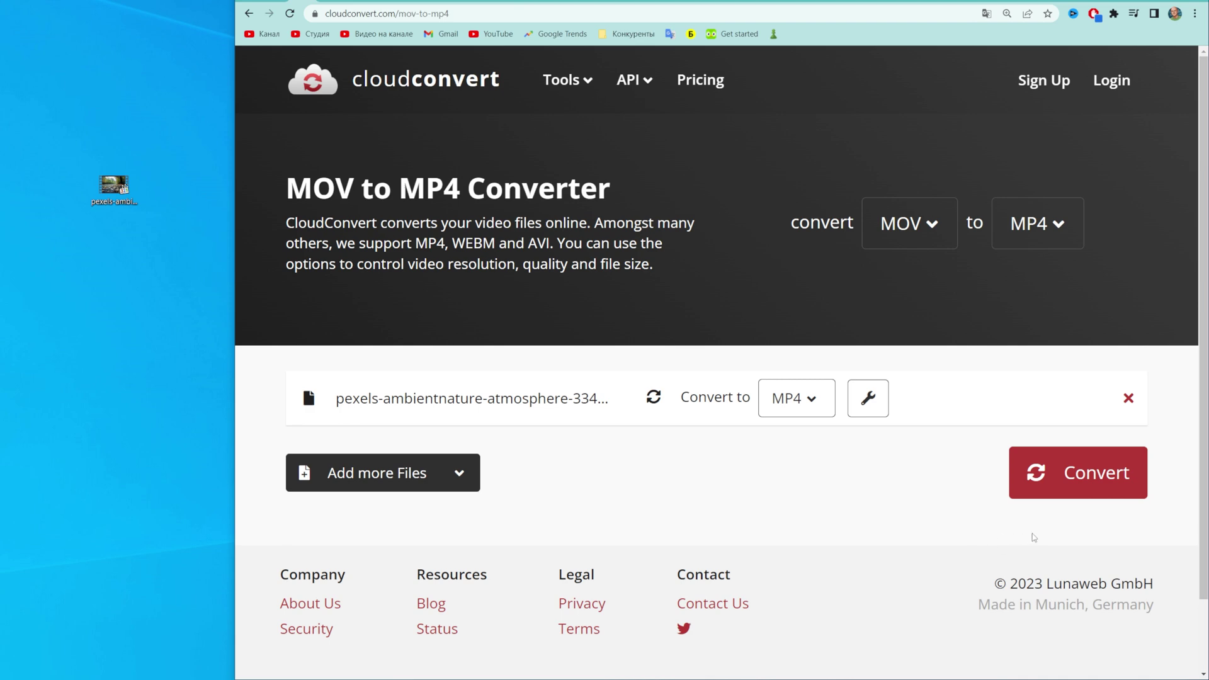
Start converting the uploaded video to MP4
left_click(1059, 480)
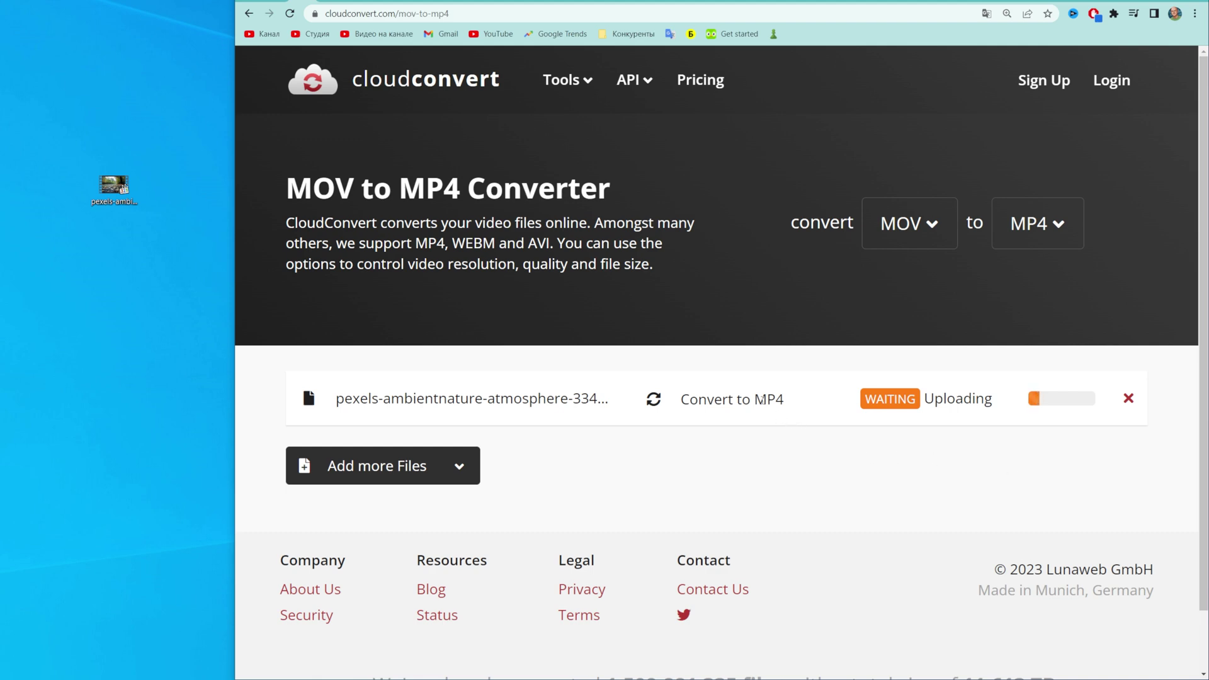
left_click_drag(755, 399, 783, 400)
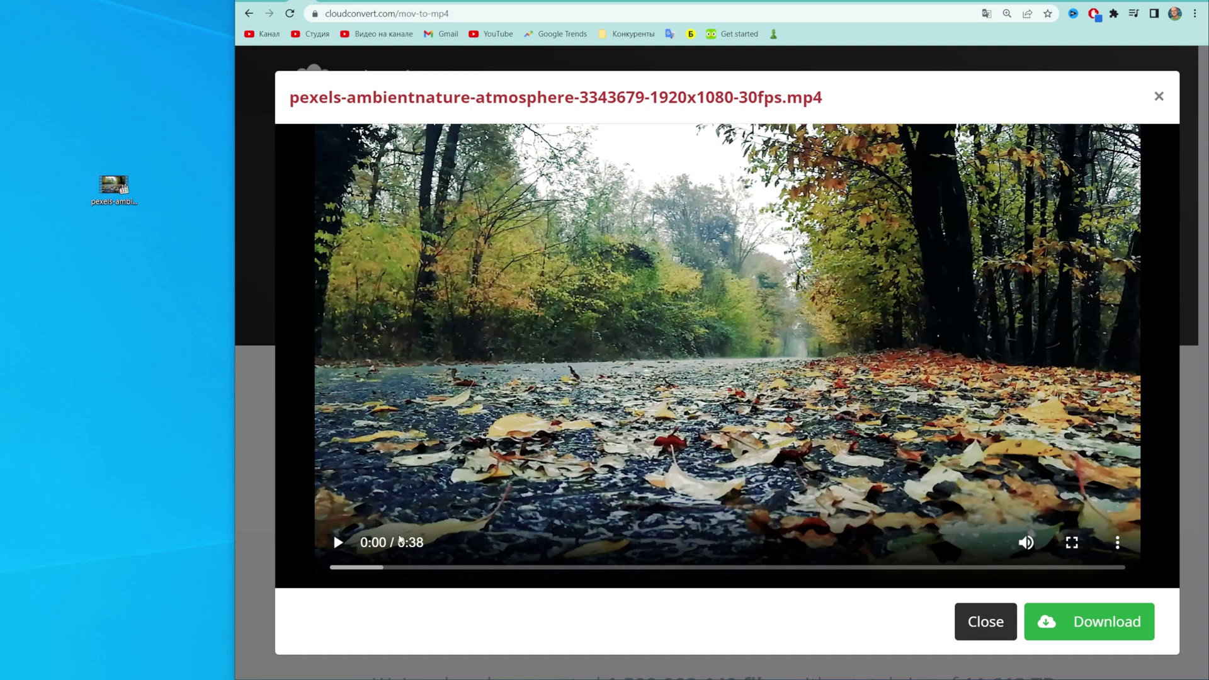
Preview the converted video briefly and download the resulting MP4 file
left_click(338, 543)
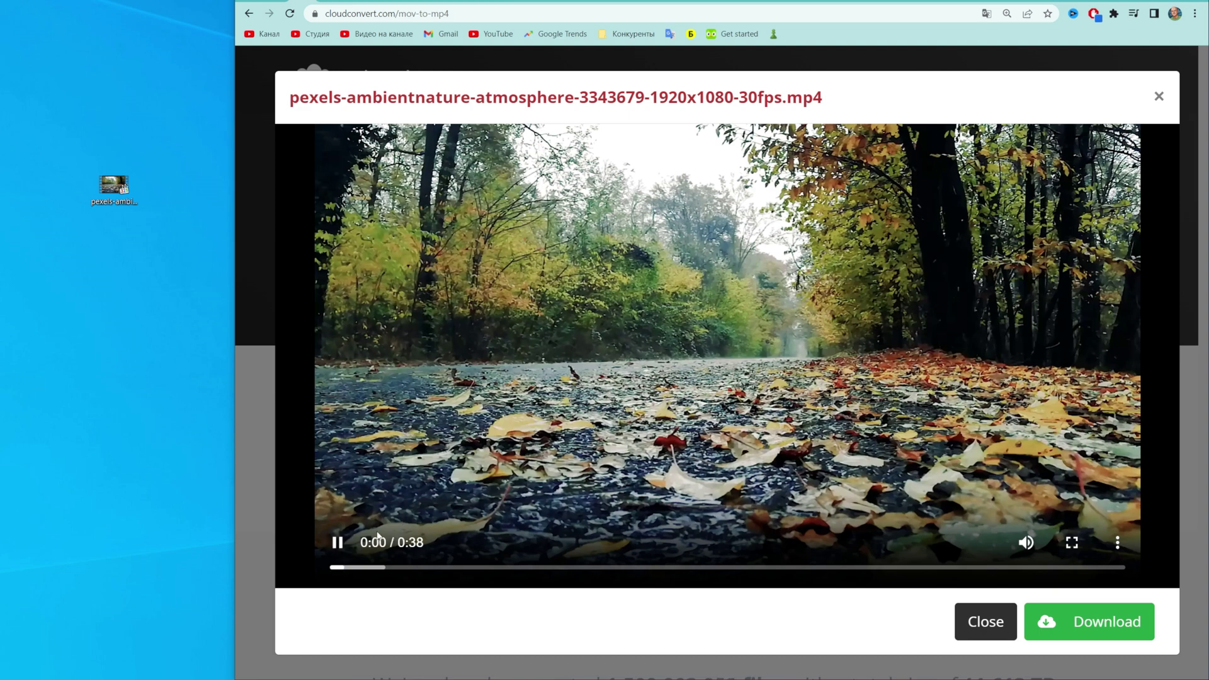
left_click(339, 544)
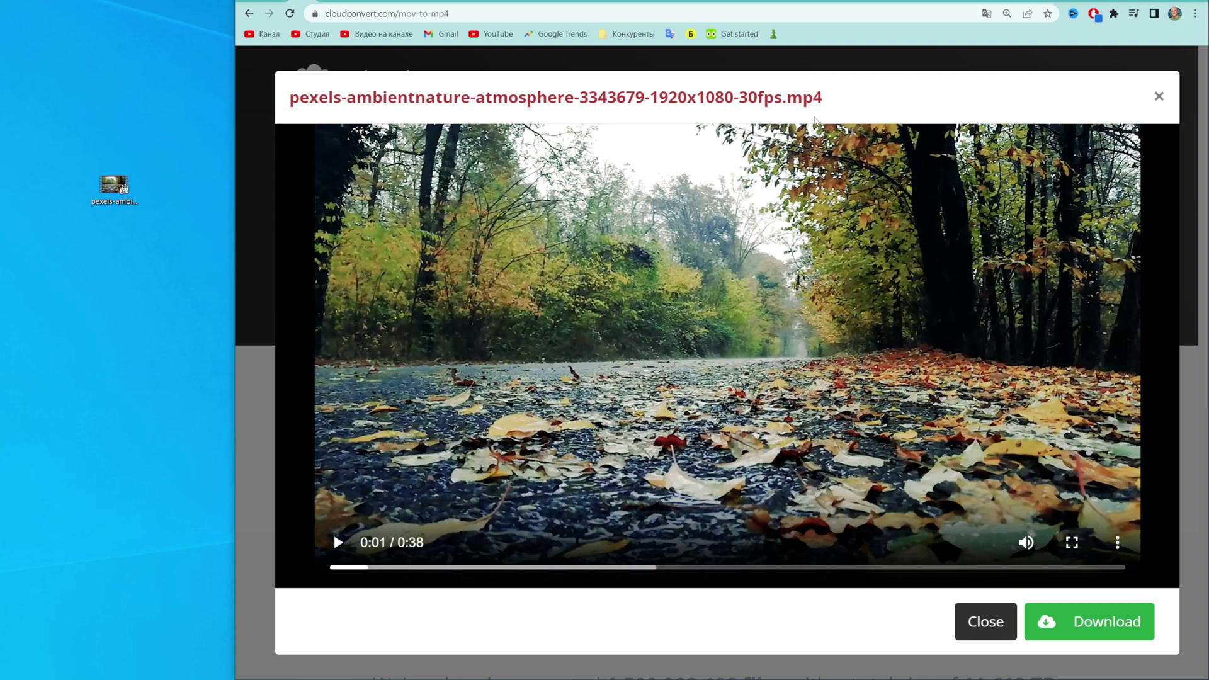
left_click_drag(788, 98, 838, 98)
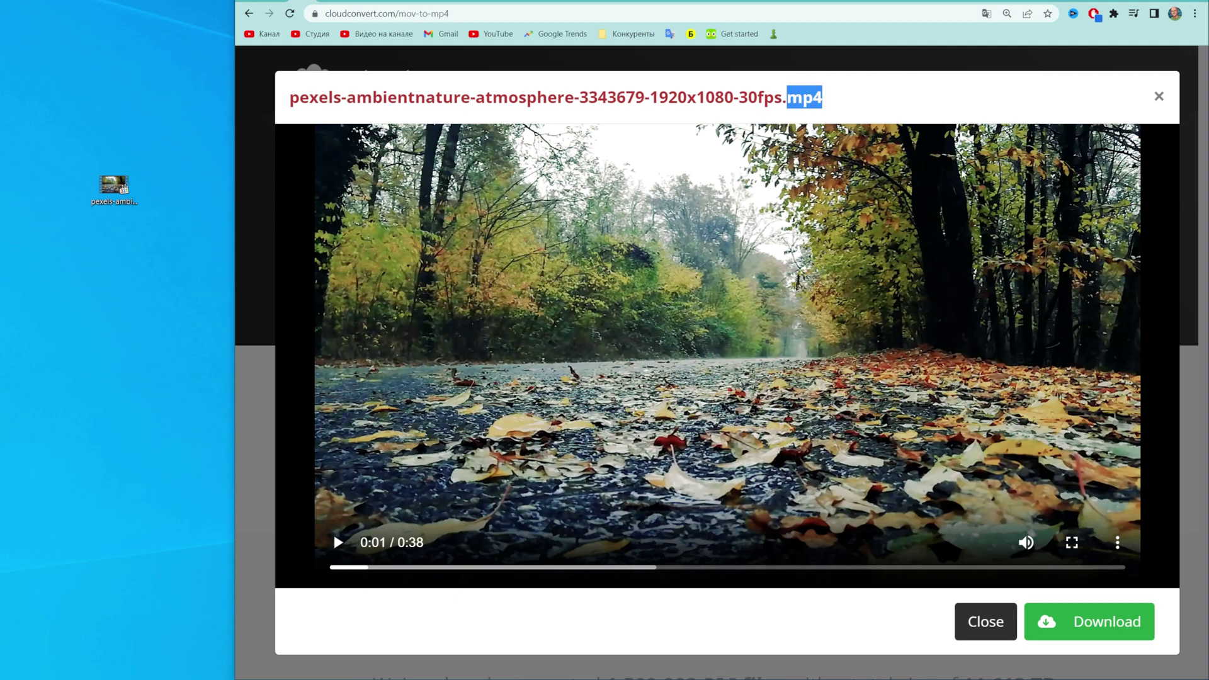
left_click(1083, 628)
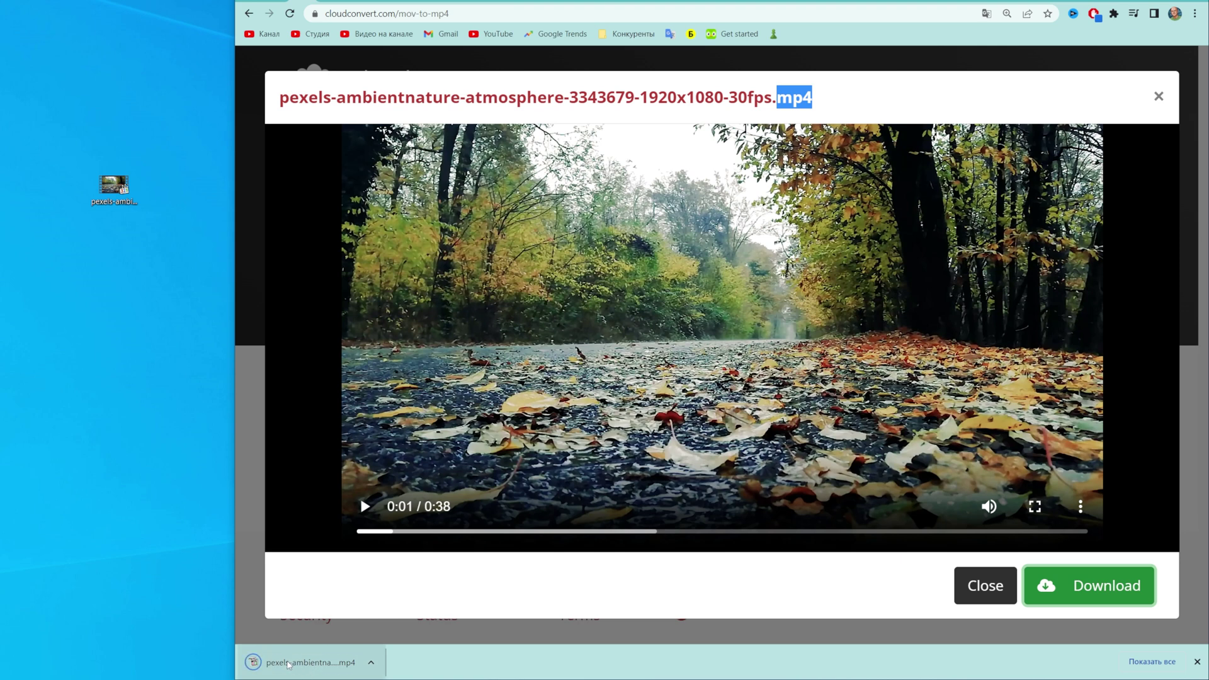
Move the downloaded MP4 to the desktop and confirm its Properties show MP4 Video File
left_click_drag(288, 663, 132, 318)
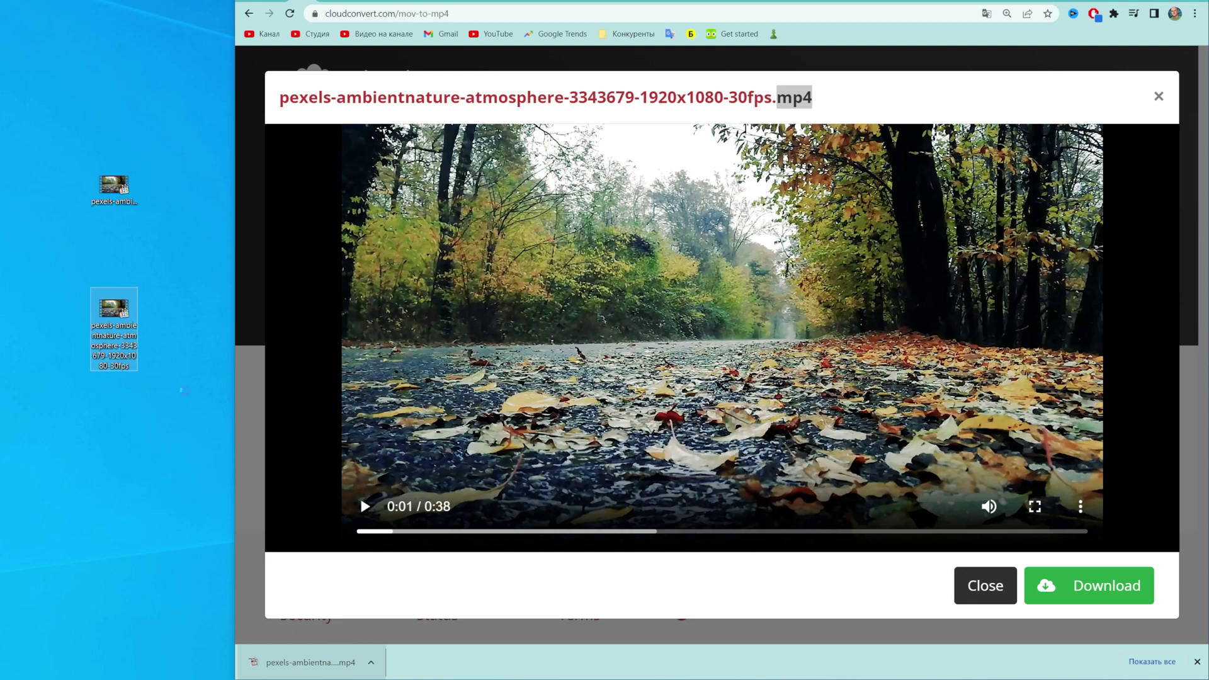
right_click(120, 313)
left_click(174, 666)
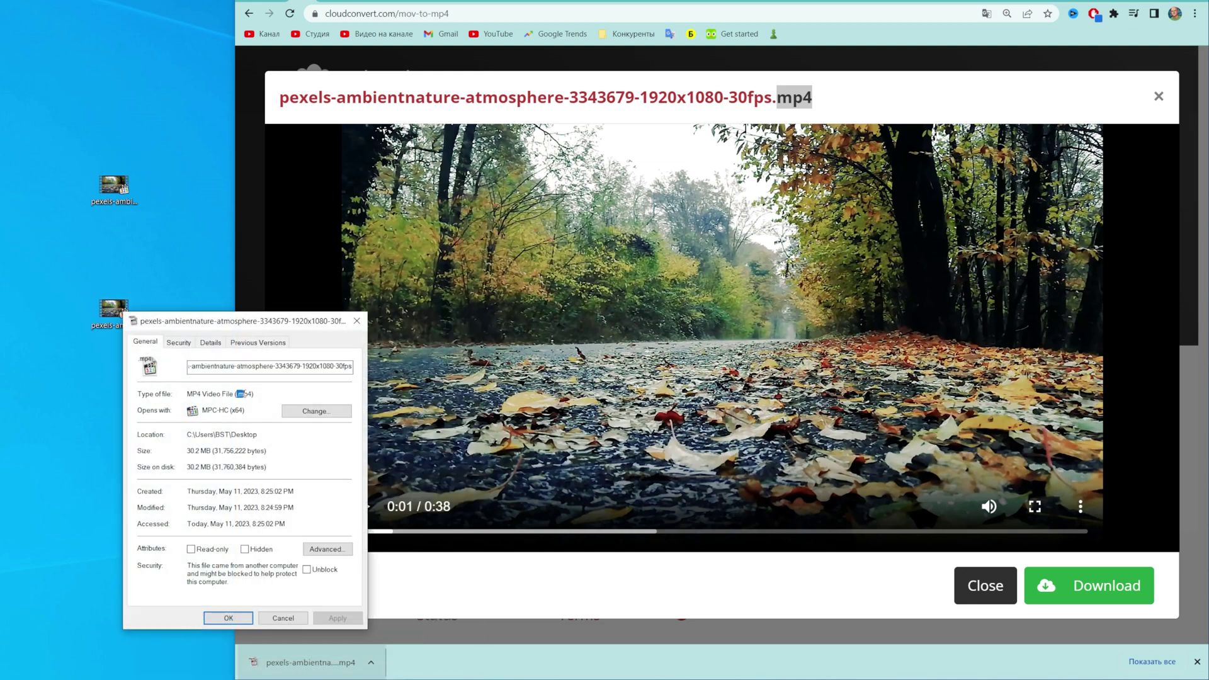
left_click_drag(236, 394, 251, 394)
left_click(260, 395)
left_click(358, 322)
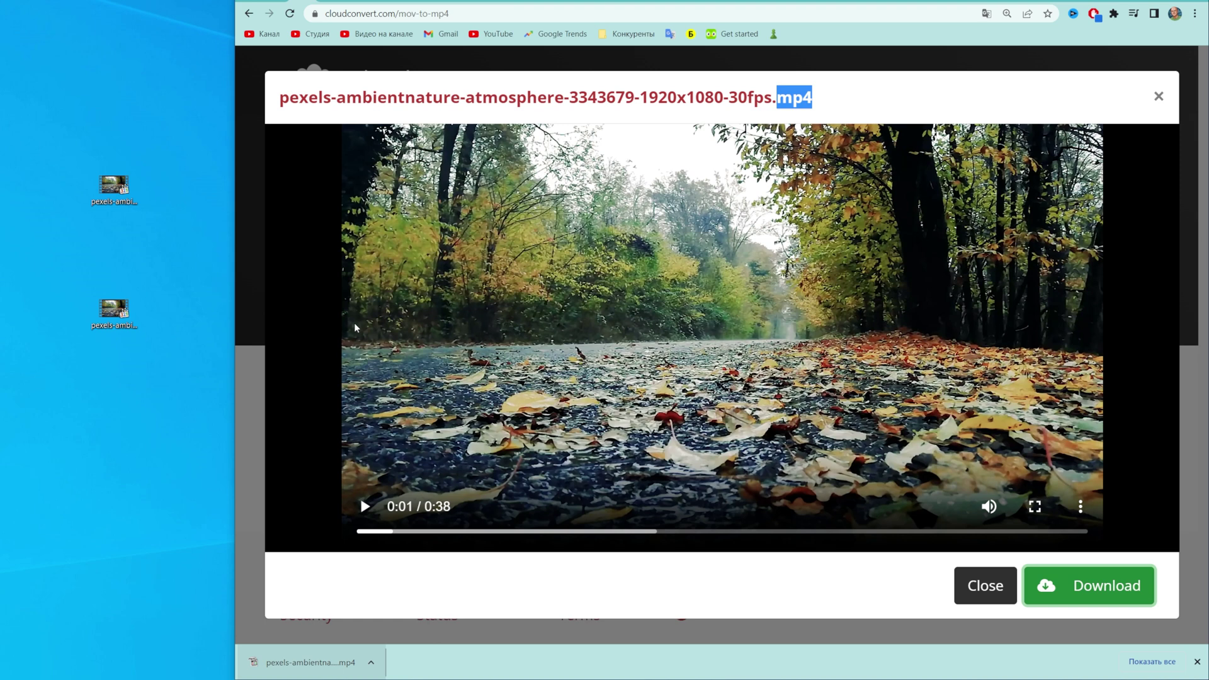